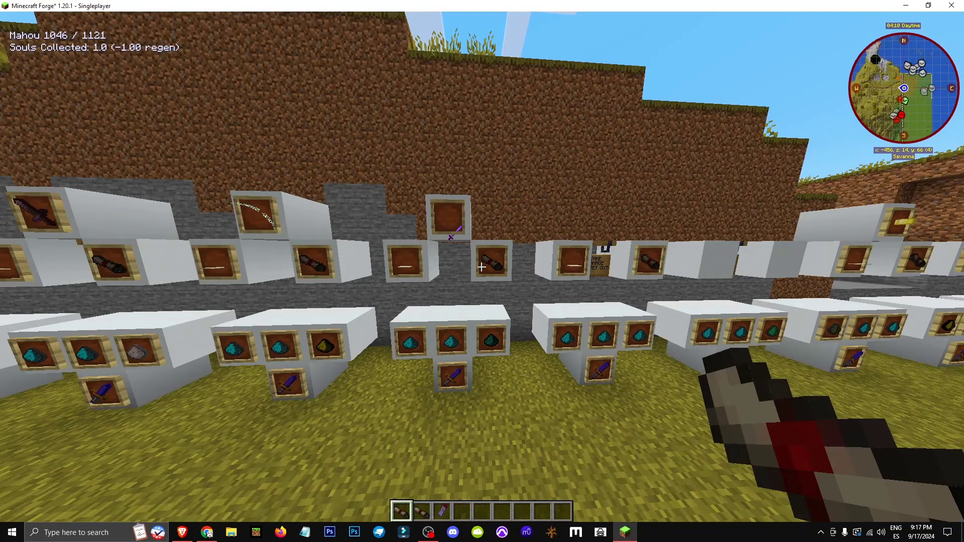
# - Toggle the shaders on with K, then open and close the creative inventory
pyautogui.press('k')
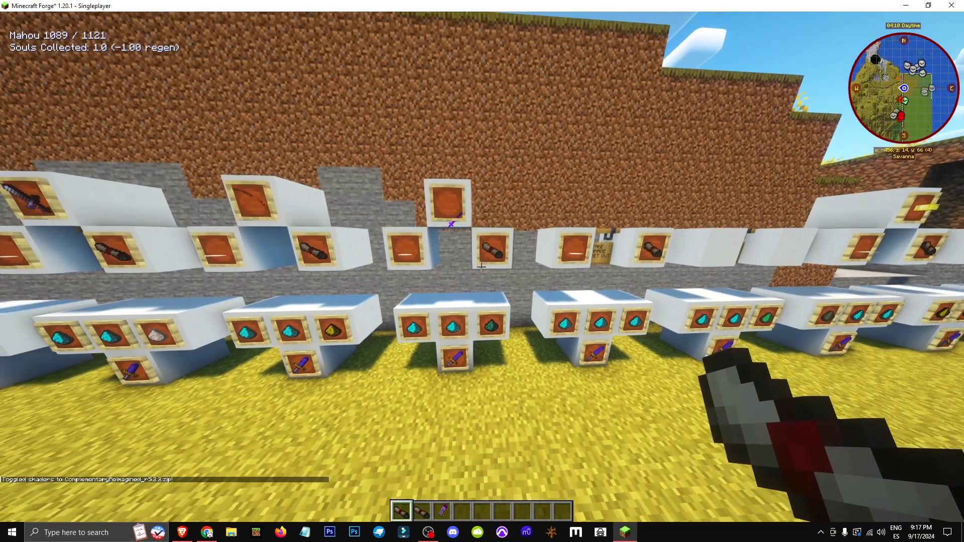
pyautogui.press('e')
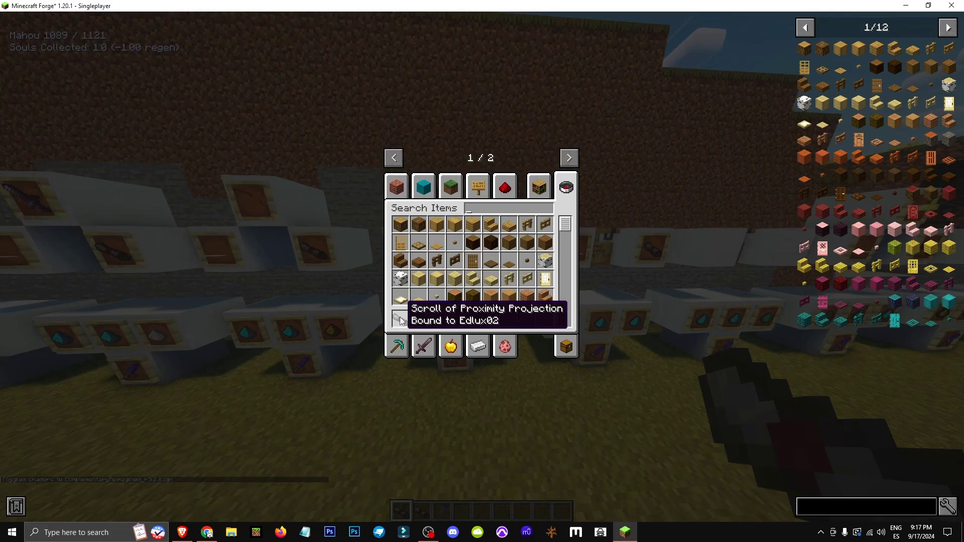
pyautogui.press('e')
# - Place a white spell cloth on the sand and inscribe the red magic circle on it
pyautogui.press('2')
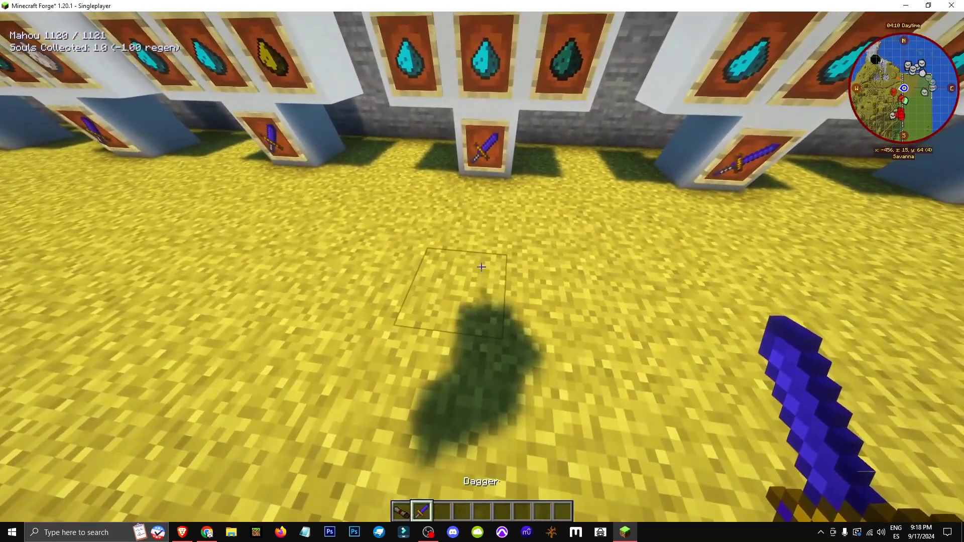
pyautogui.press('3')
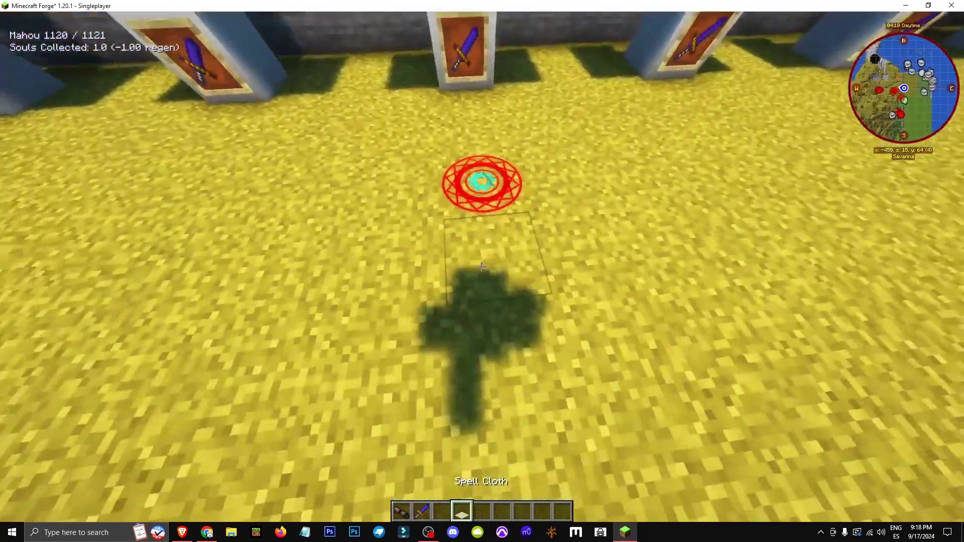
pyautogui.rightClick(482, 267)
pyautogui.press('3')
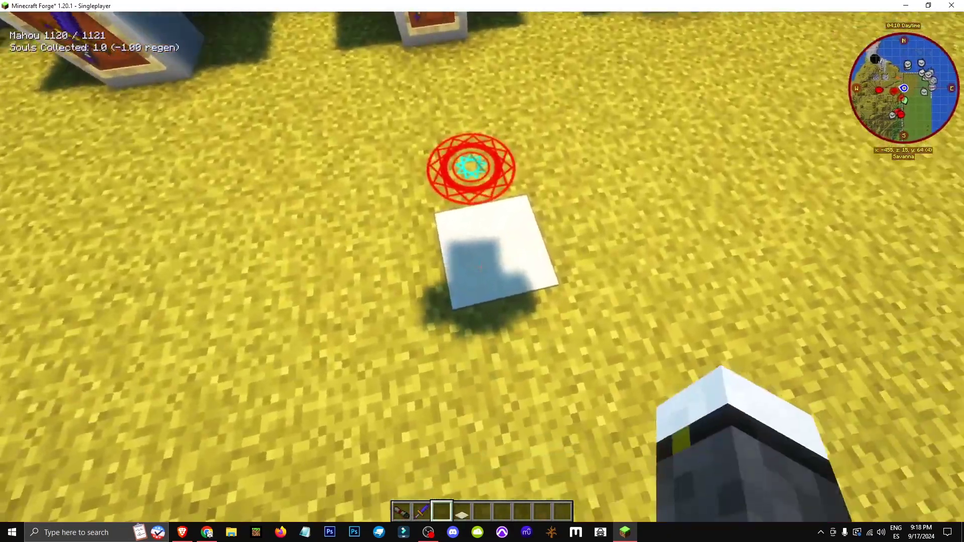
pyautogui.rightClick(482, 267)
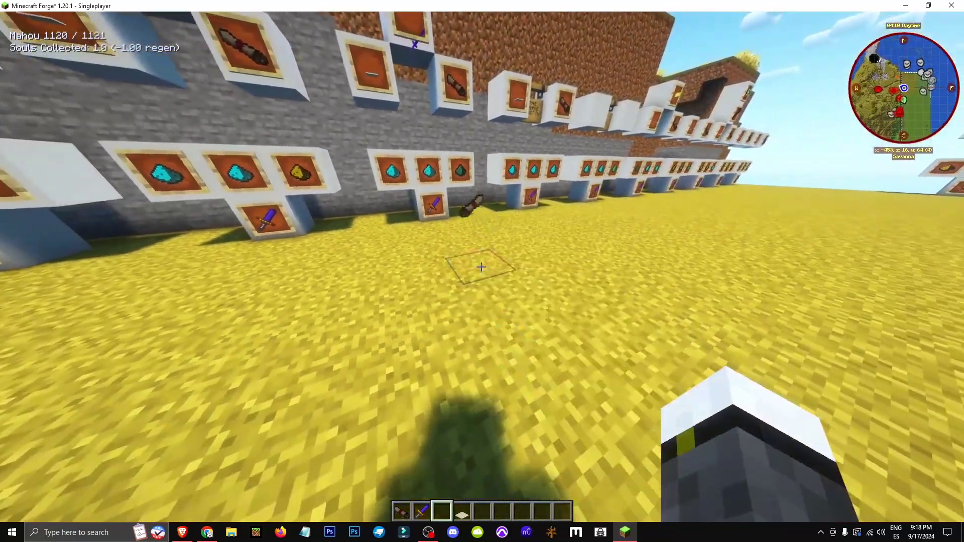
# - Take the purple Crimson Black Keys of Proximity Projection from the creative inventory into hand
pyautogui.press('1')
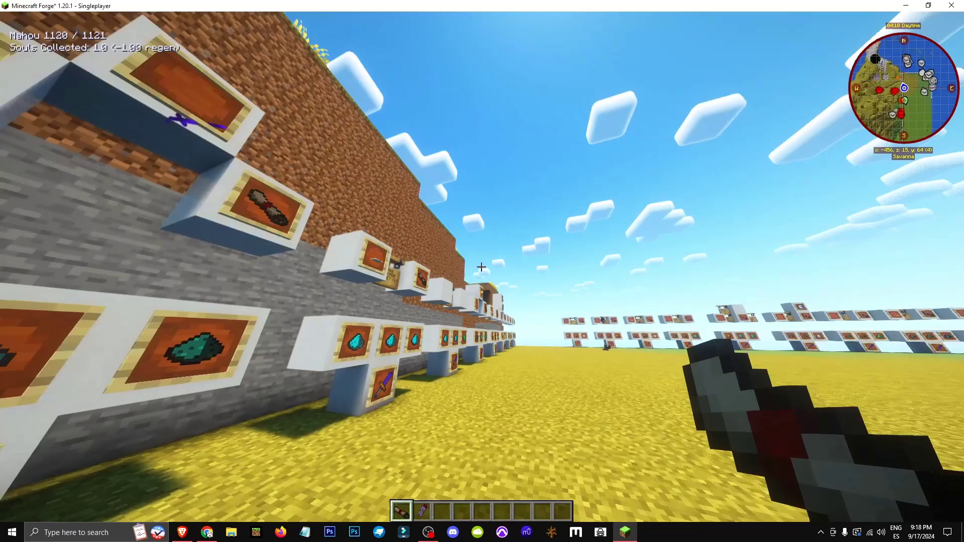
pyautogui.press('e')
pyautogui.press('1')
pyautogui.press('e')
pyautogui.press('e')
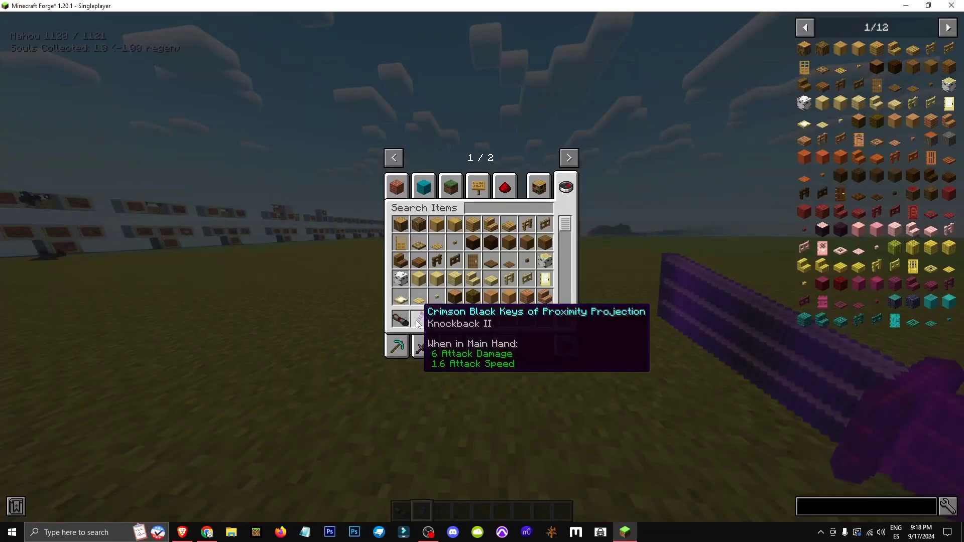
pyautogui.press('e')
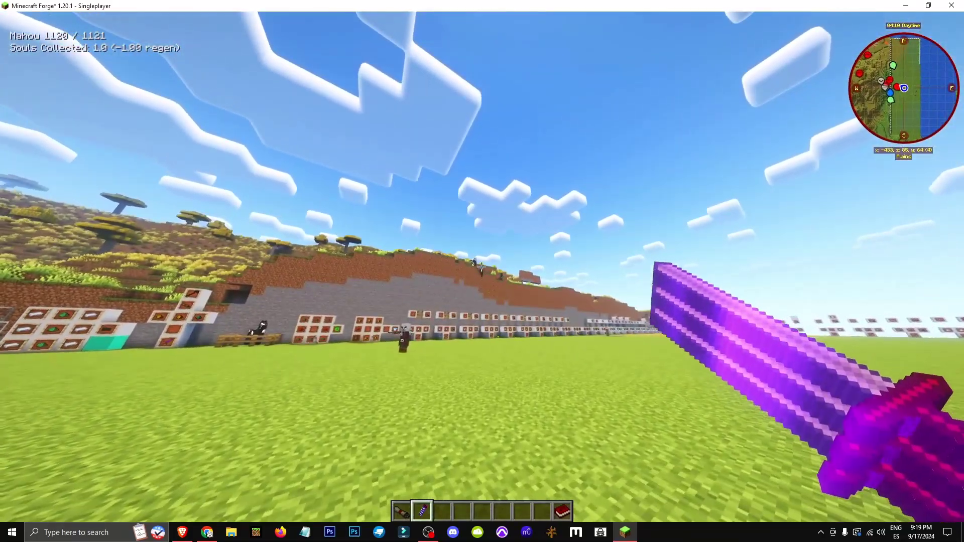
# - Teleport twice along the display wall with the Keys, then onto the red mob to strike it
pyautogui.rightClick(479, 268)
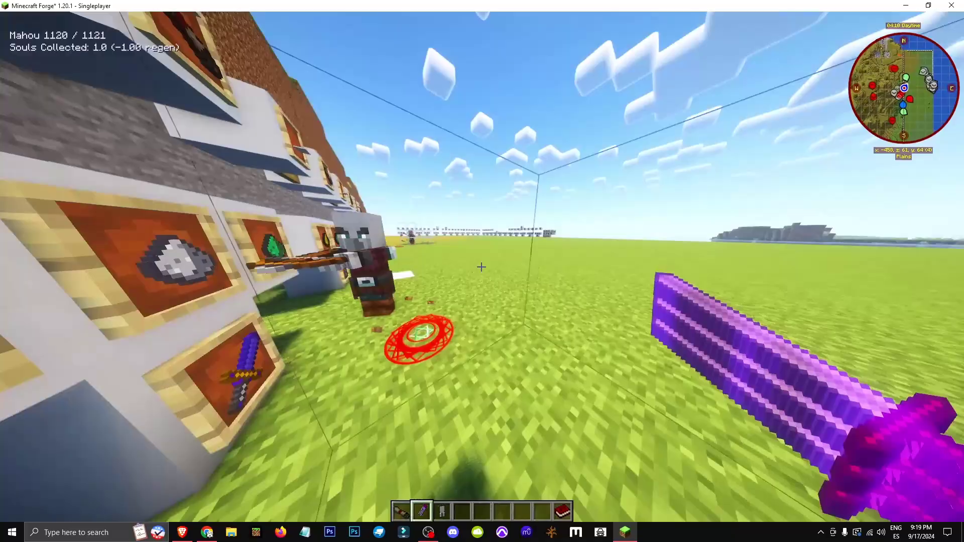
pyautogui.rightClick(481, 266)
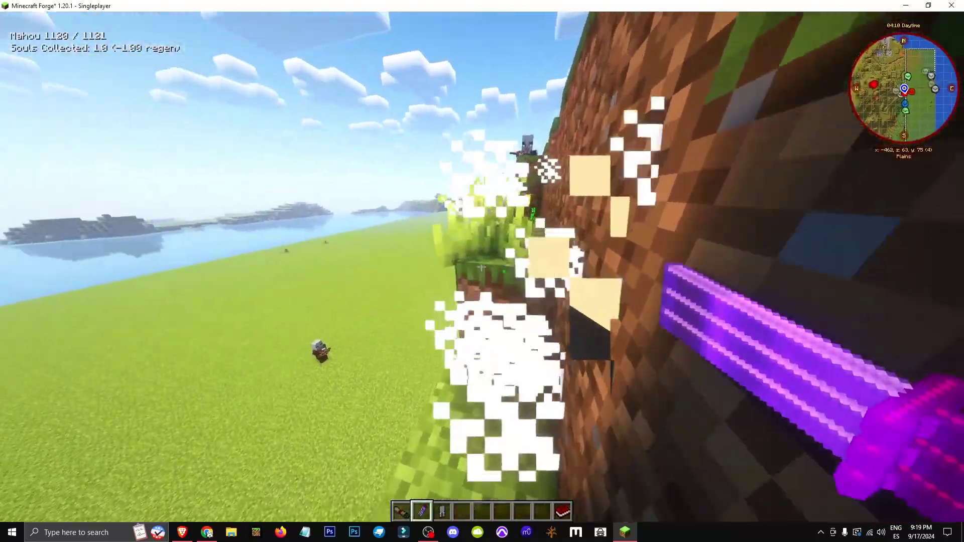
pyautogui.scroll(-1, 481, 266)
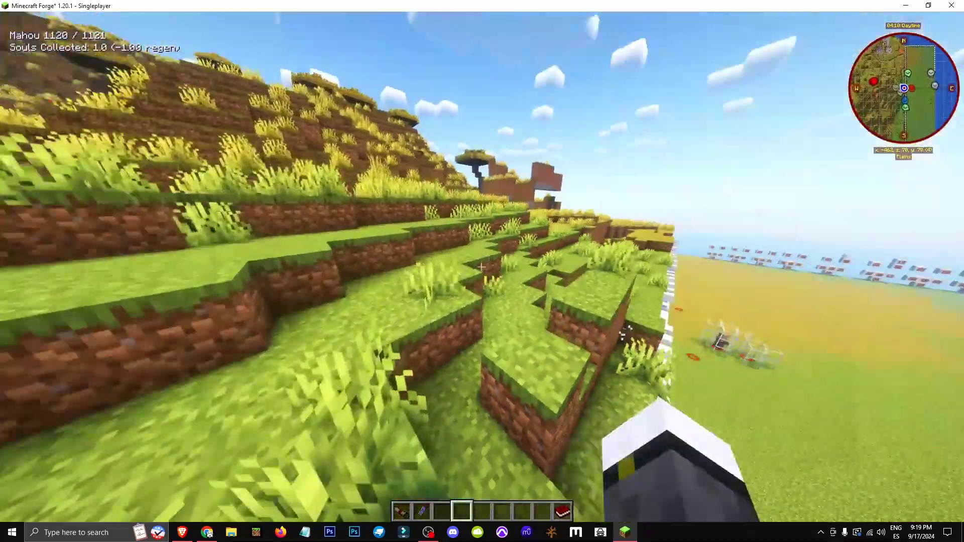
pyautogui.scroll(1, 481, 266)
pyautogui.rightClick(481, 267)
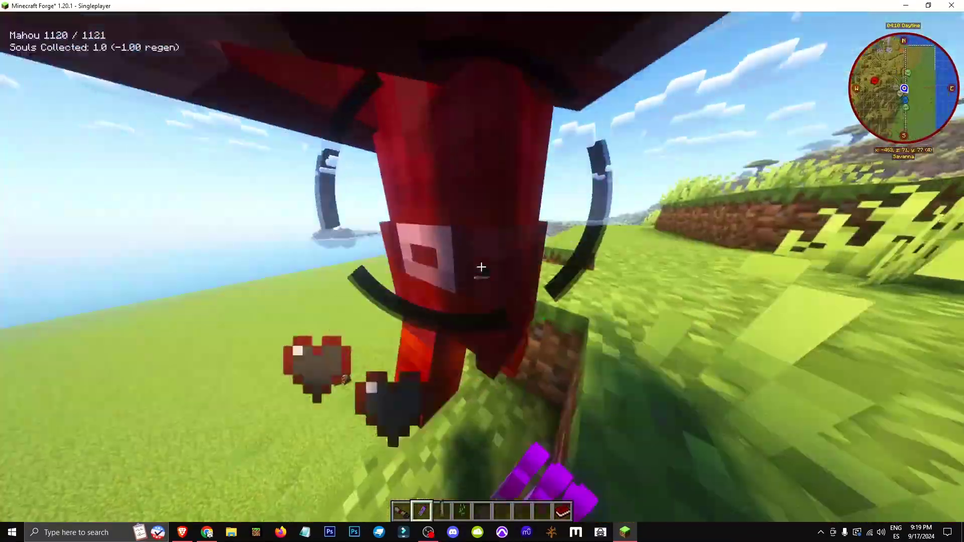